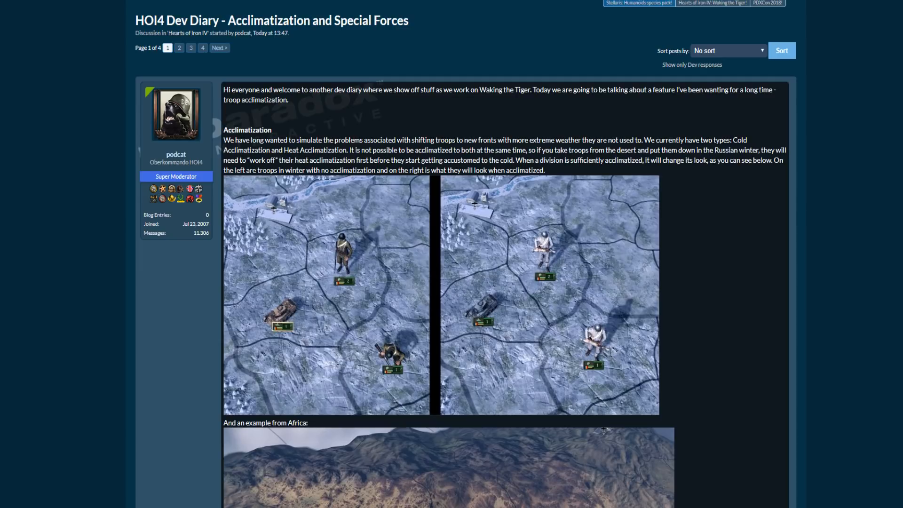
scroll(708, 176, "down", 1)
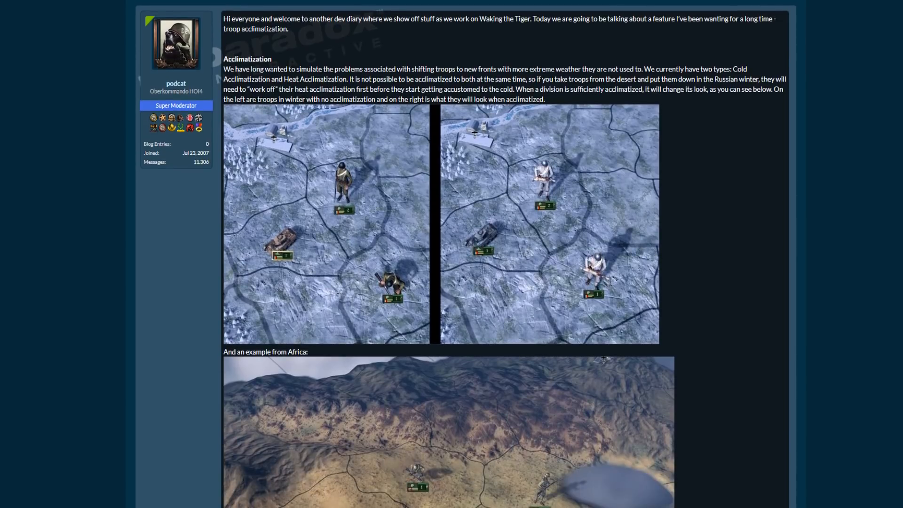
Select and then deselect the Acclimatization heading while reading the introduction.
left_click_drag(224, 58, 275, 60)
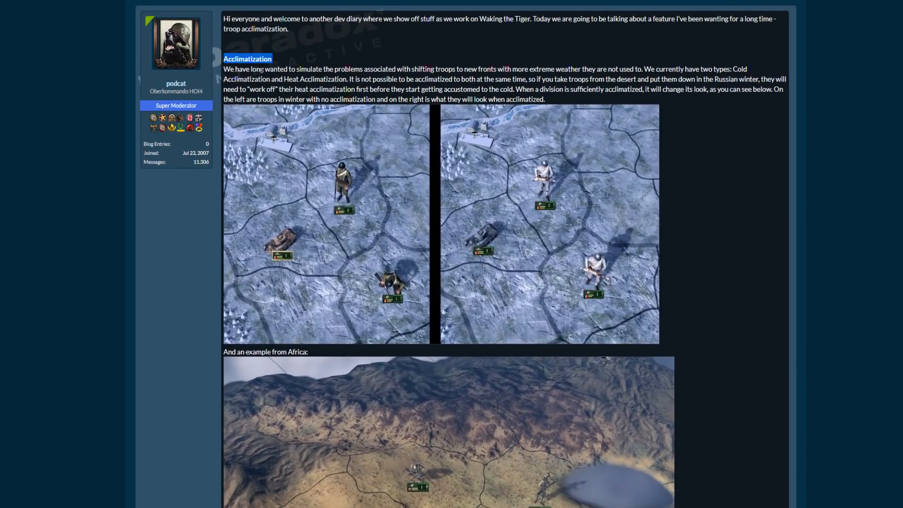
left_click(708, 159)
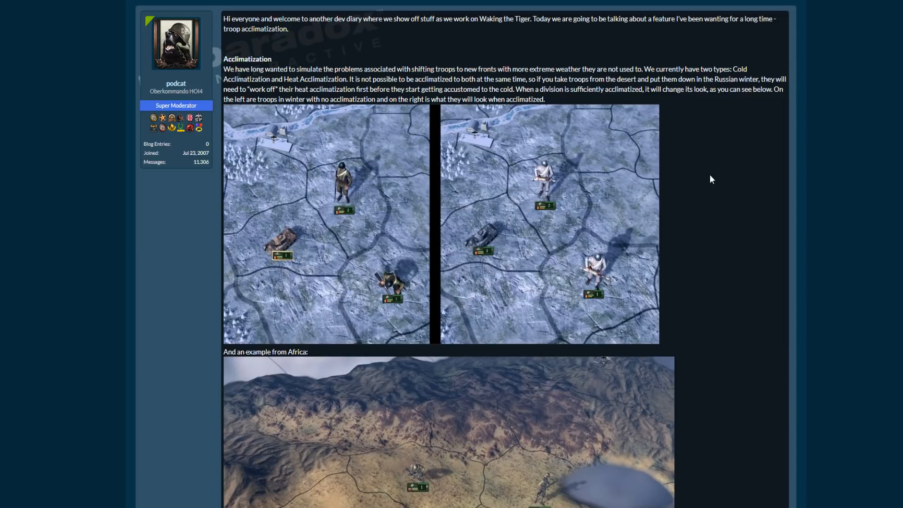
scroll(709, 174, "down", 3)
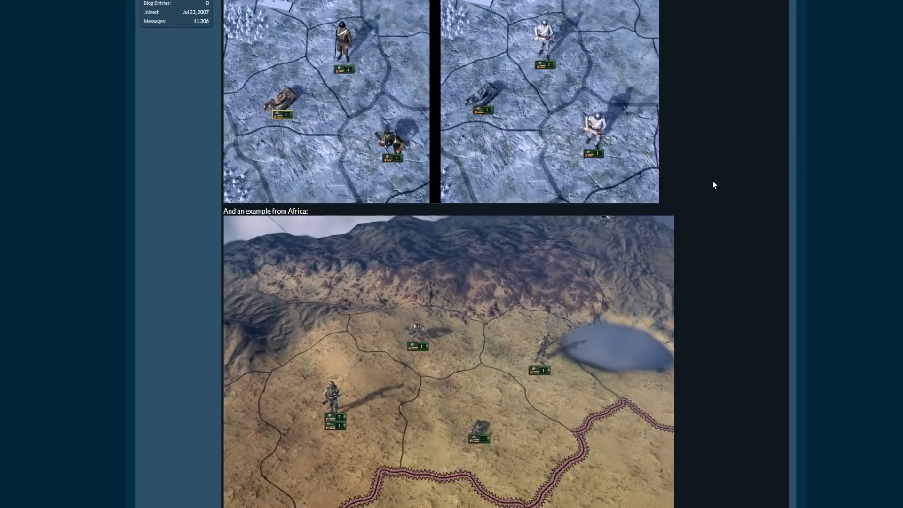
scroll(712, 180, "up", 3)
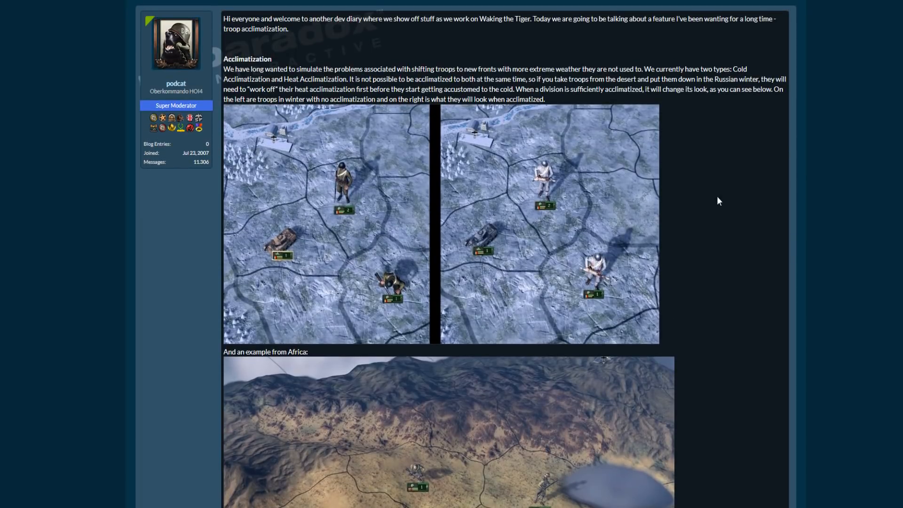
Autoscroll through the Acclimatization text and winter comparison screenshots, keeping the thread header in view.
middle_click(717, 192)
left_click(702, 181)
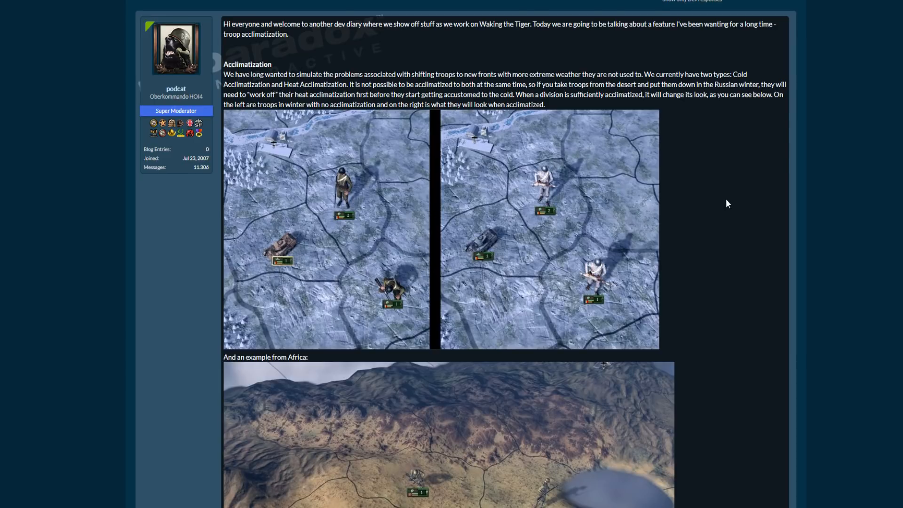
middle_click(732, 223)
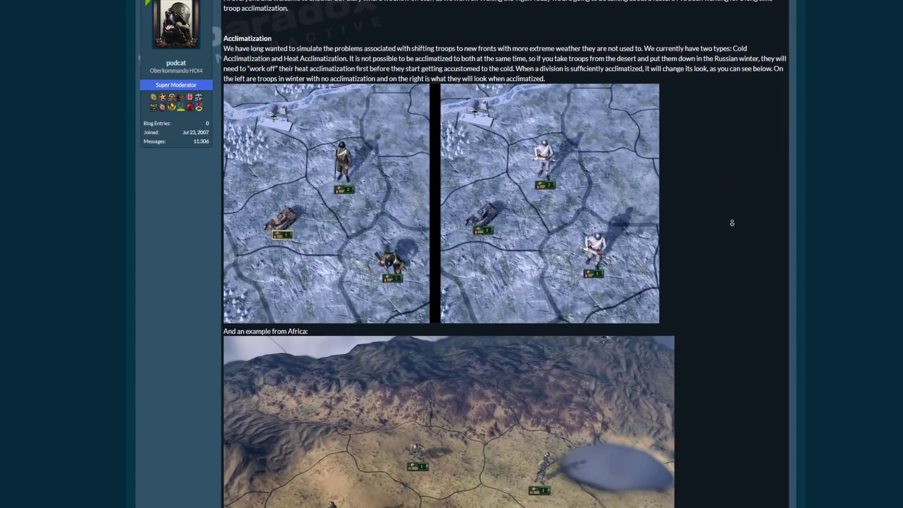
left_click(701, 203)
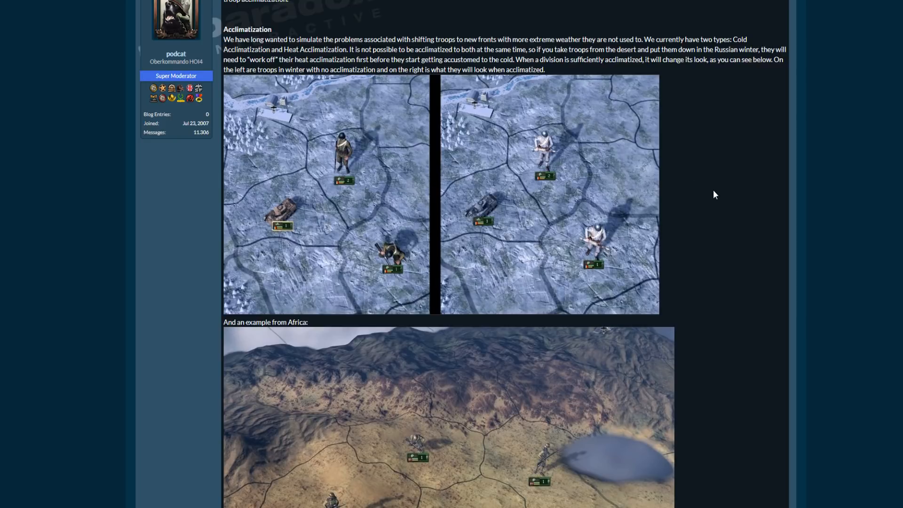
middle_click(714, 189)
left_click(714, 190)
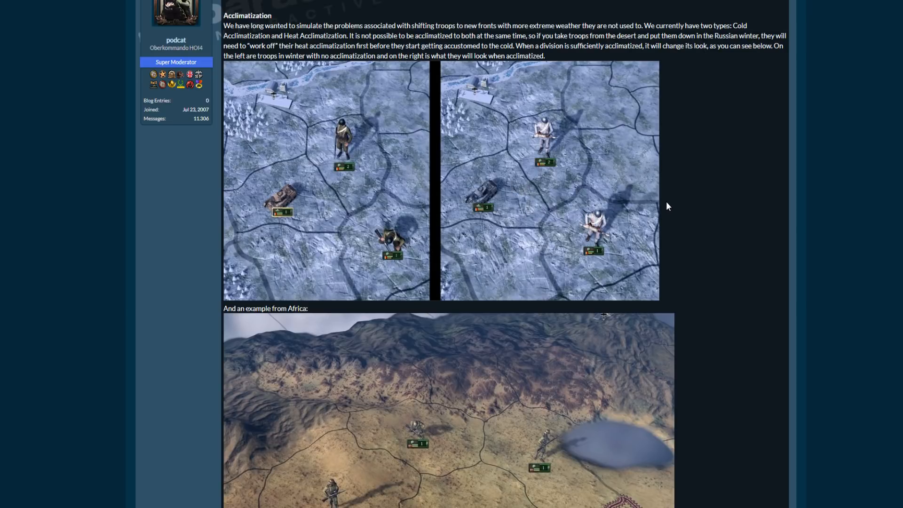
scroll(707, 237, "up", 1)
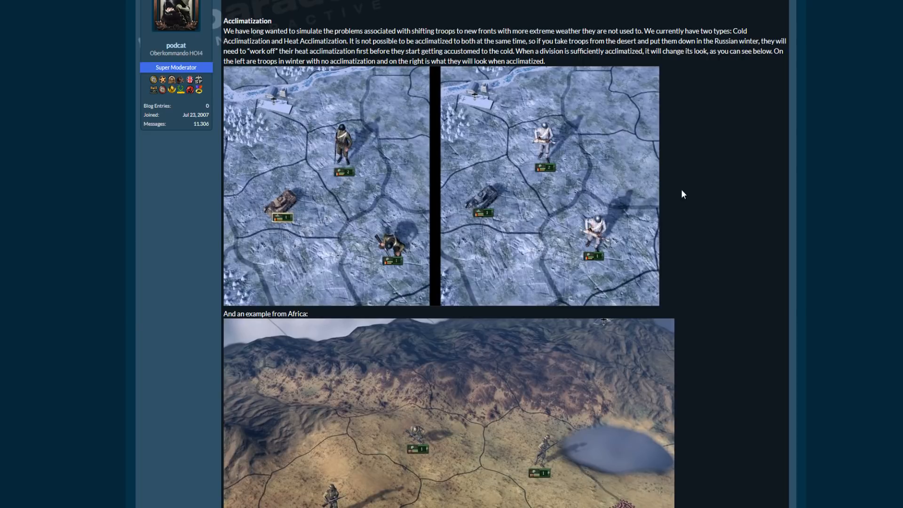
Autoscroll down past the winter screenshots until the Africa example image is fully visible.
middle_click(682, 196)
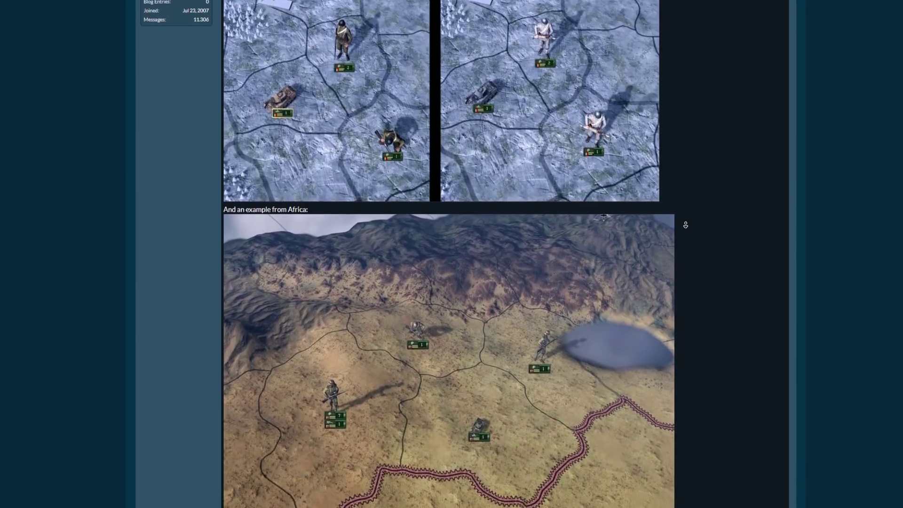
middle_click(686, 227)
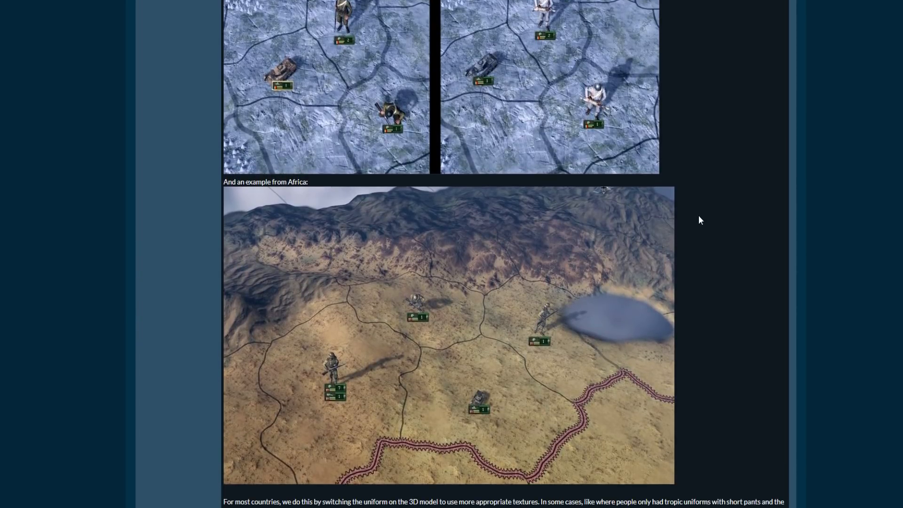
middle_click(730, 205)
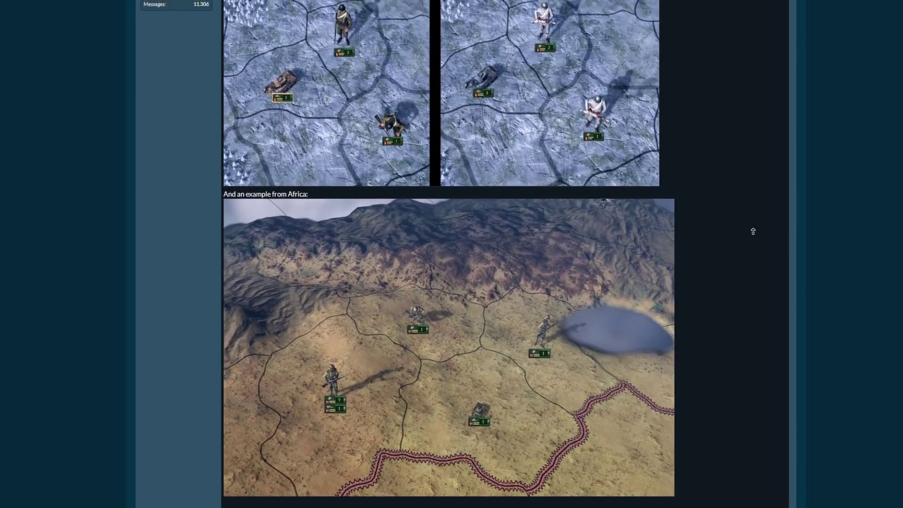
middle_click(757, 243)
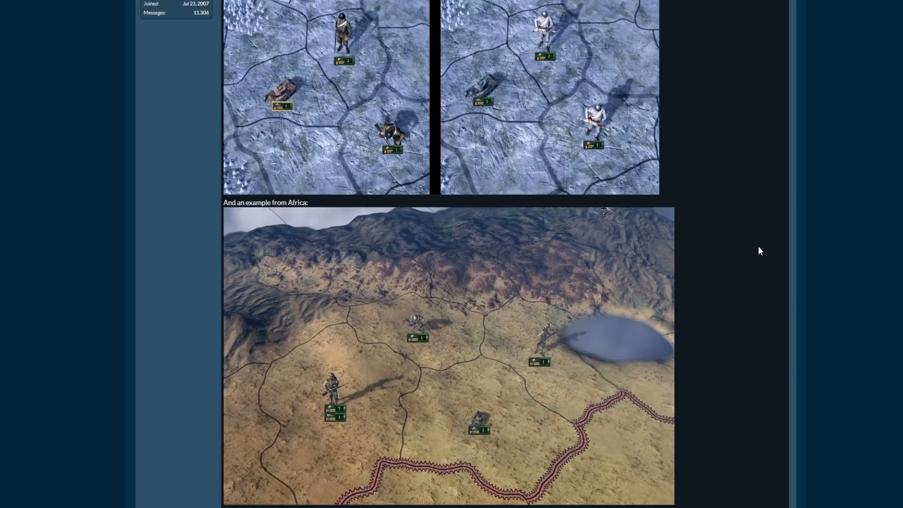
scroll(761, 247, "down", 3)
scroll(756, 251, "down", 3)
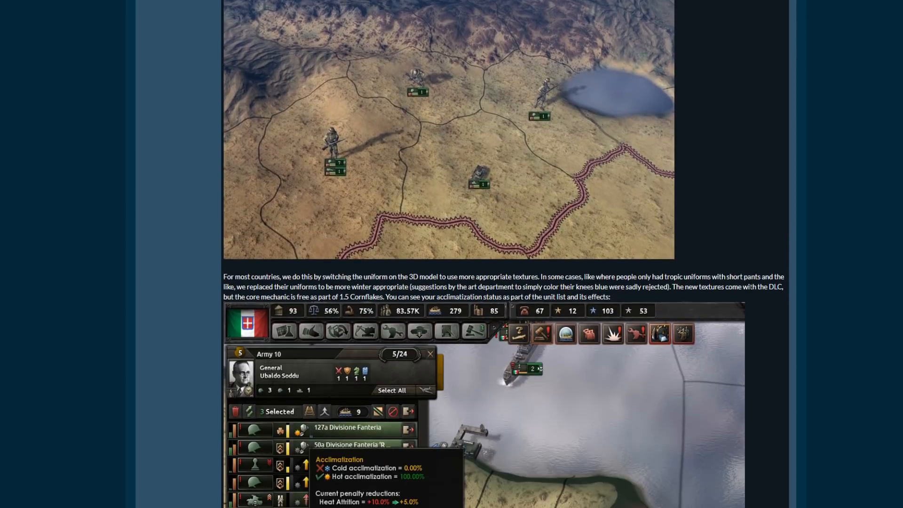
scroll(746, 272, "down", 2)
scroll(705, 269, "down", 2)
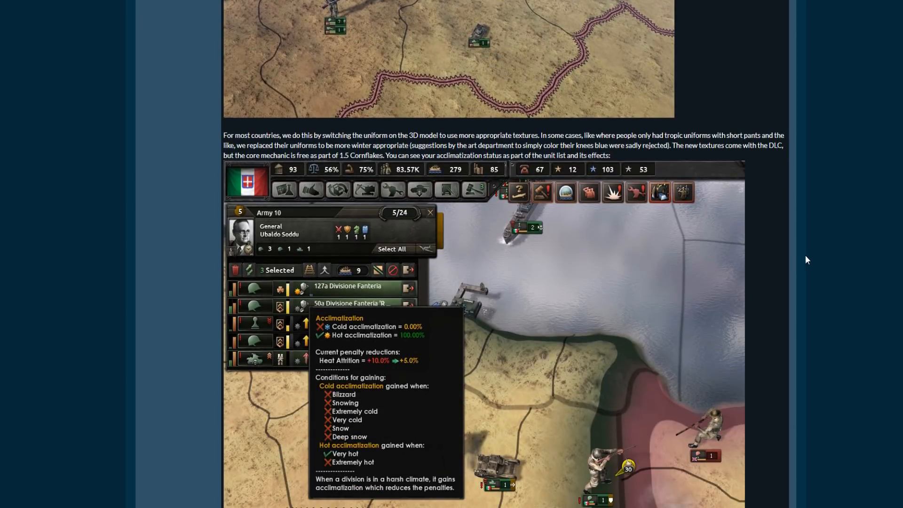
scroll(801, 252, "up", 2)
scroll(798, 247, "up", 2)
scroll(791, 240, "up", 2)
scroll(785, 227, "up", 1)
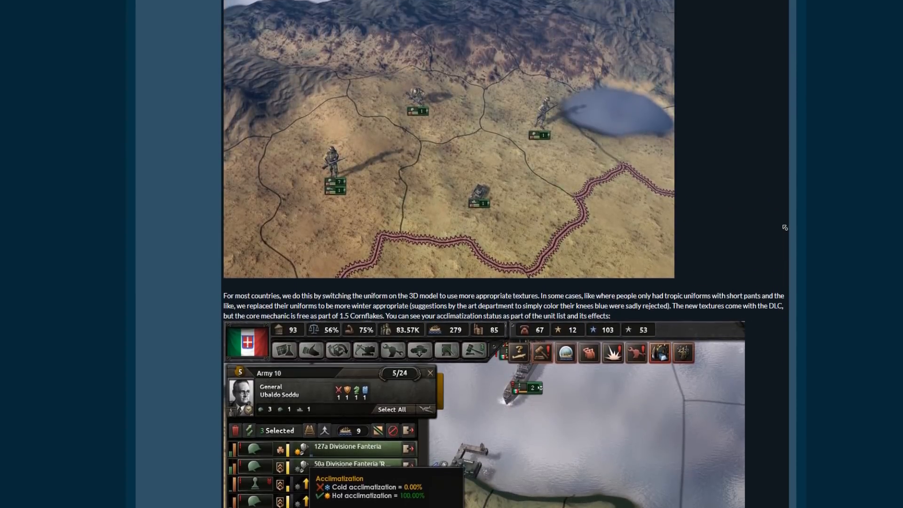
scroll(784, 227, "up", 1)
scroll(784, 227, "up", 1)
scroll(784, 240, "down", 5)
scroll(781, 242, "down", 1)
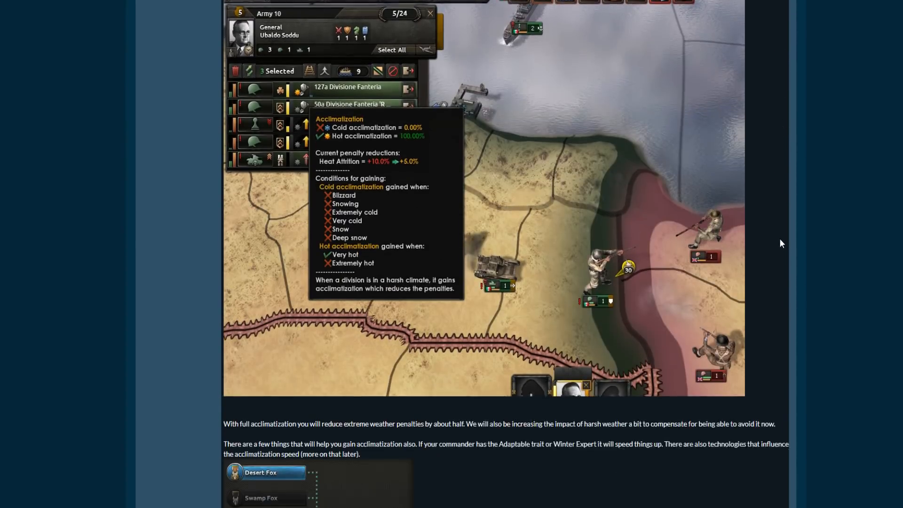
scroll(780, 236, "up", 2)
scroll(770, 233, "up", 2)
Scroll from the Africa example down to the Italian army unit-list screenshot with its acclimatization tooltip.
middle_click(777, 236)
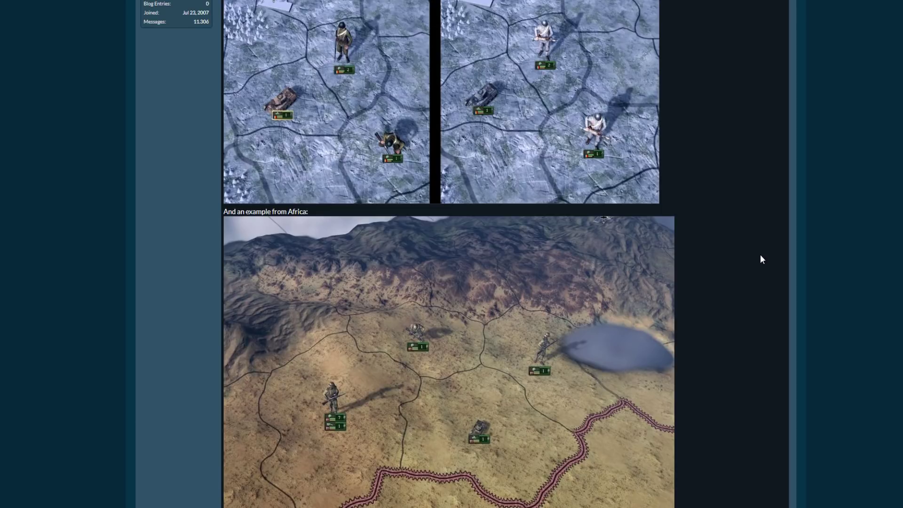
middle_click(760, 254)
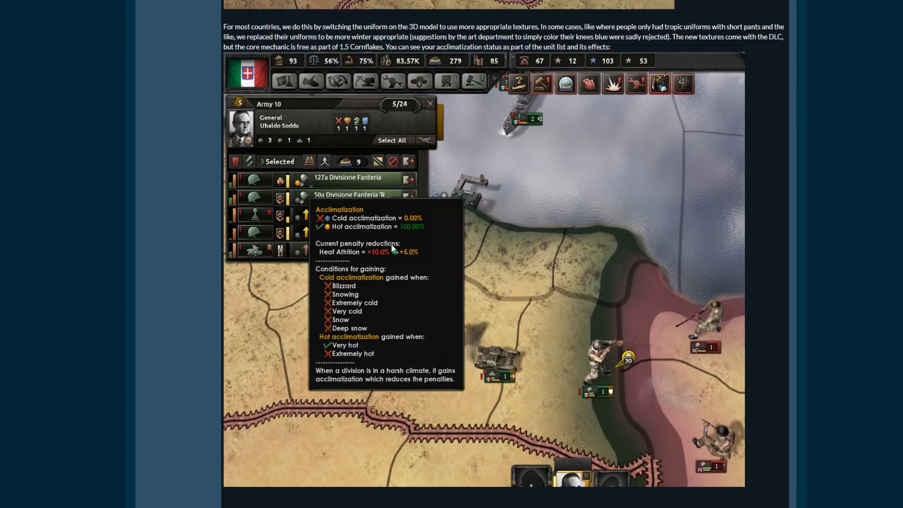
scroll(808, 267, "up", 2)
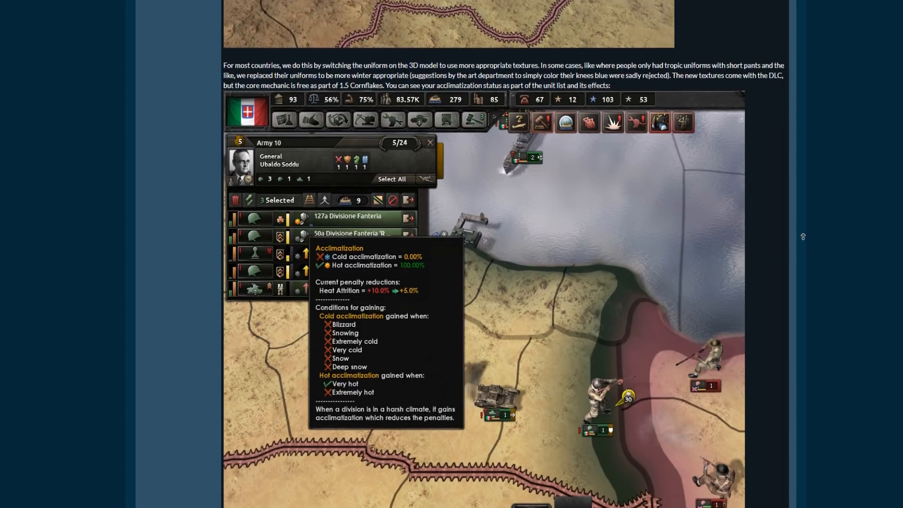
scroll(808, 267, "up", 2)
scroll(808, 266, "up", 2)
scroll(808, 267, "up", 2)
scroll(802, 237, "up", 2)
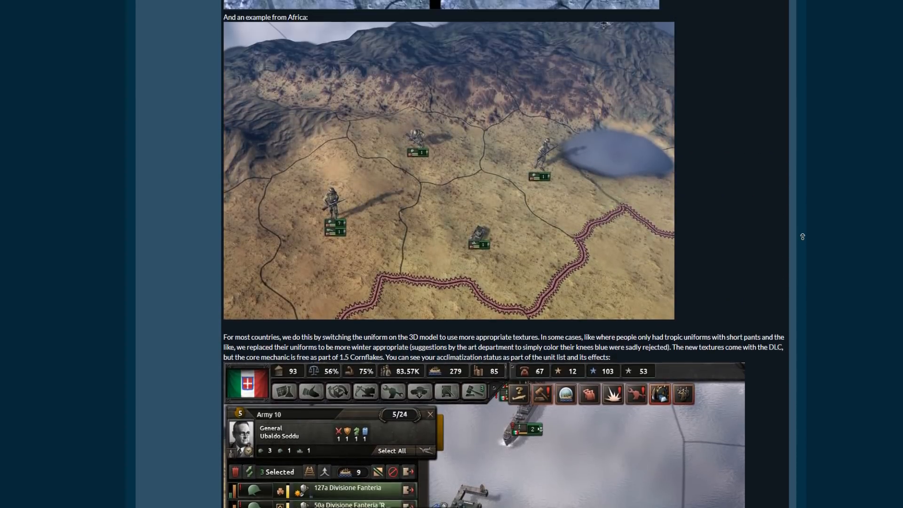
scroll(803, 237, "up", 2)
scroll(791, 261, "up", 2)
scroll(781, 288, "up", 2)
scroll(784, 288, "down", 4)
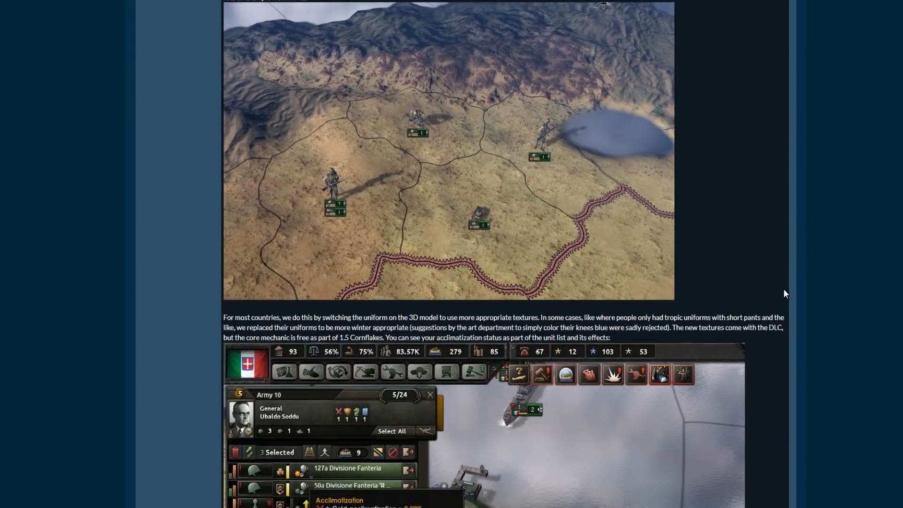
scroll(806, 282, "down", 4)
scroll(799, 330, "down", 1)
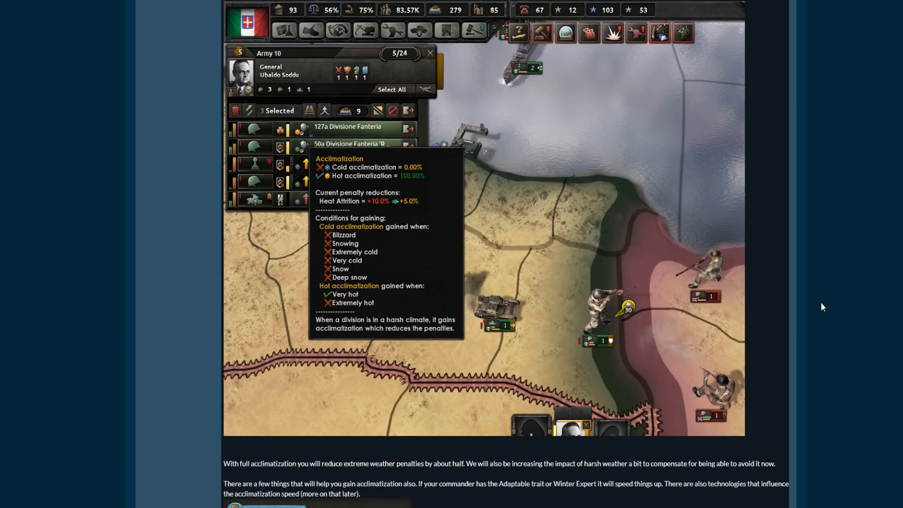
scroll(820, 302, "down", 1)
scroll(836, 301, "up", 1)
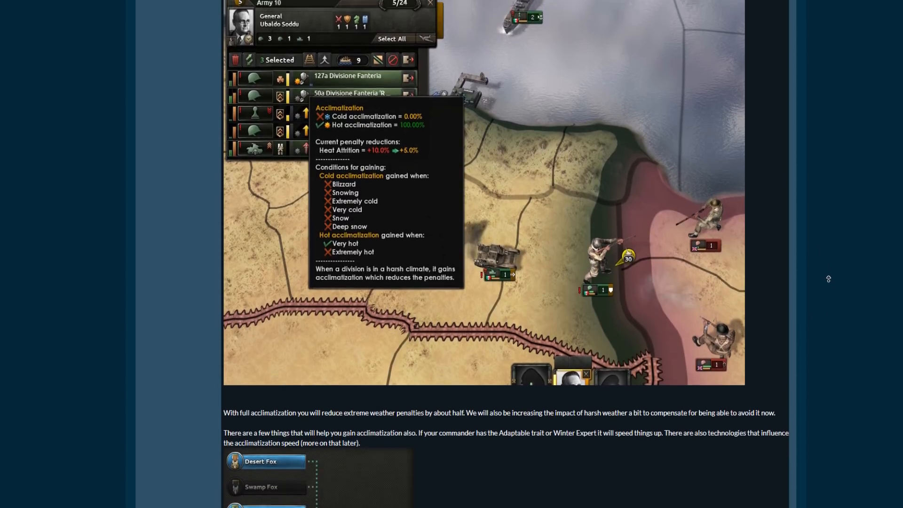
scroll(833, 289, "up", 1)
scroll(829, 278, "up", 1)
scroll(829, 278, "up", 1)
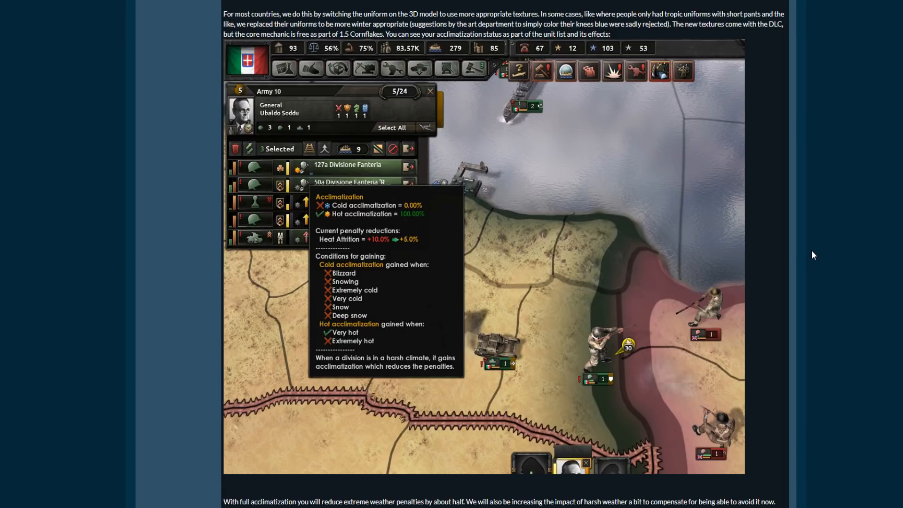
scroll(812, 251, "down", 1)
scroll(819, 269, "down", 1)
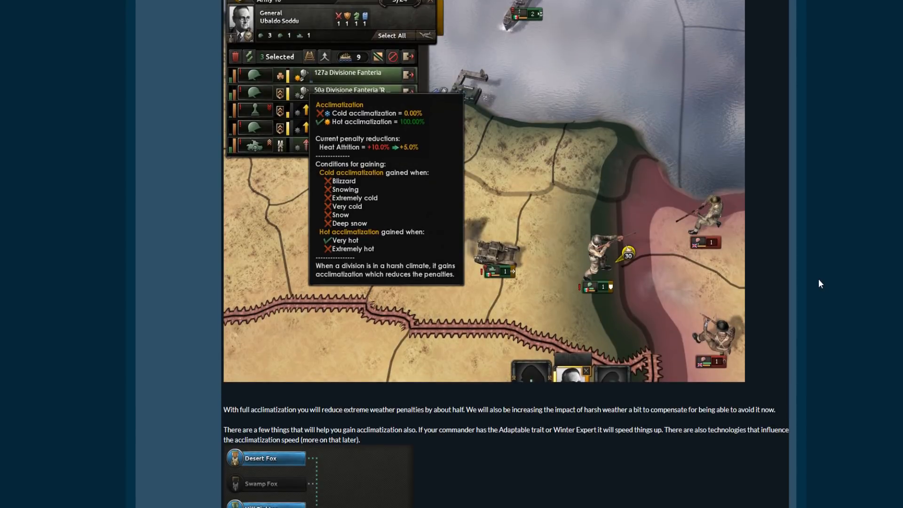
Review the full acclimatization status example and its tooltip, then move on to the text below it.
middle_click(815, 278)
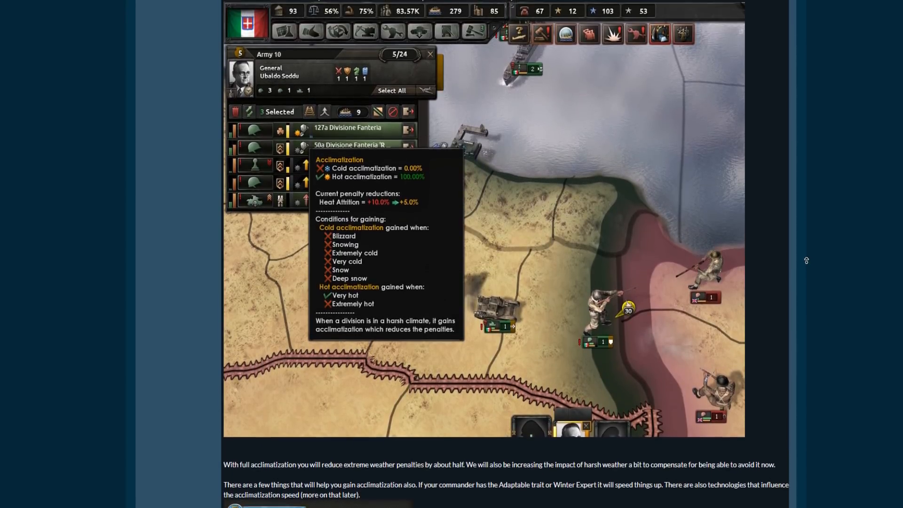
scroll(631, 317, "down", 2)
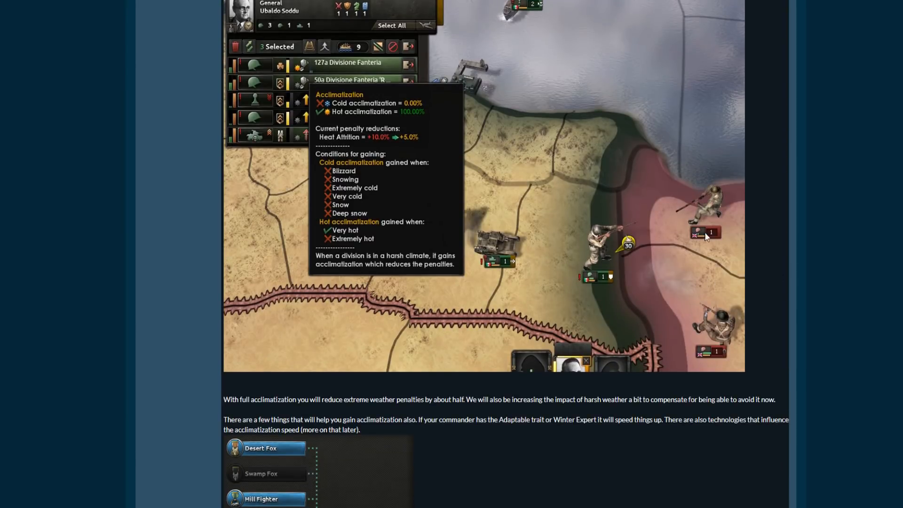
scroll(731, 231, "up", 5)
scroll(769, 265, "up", 5)
scroll(765, 256, "up", 4)
scroll(765, 257, "down", 8)
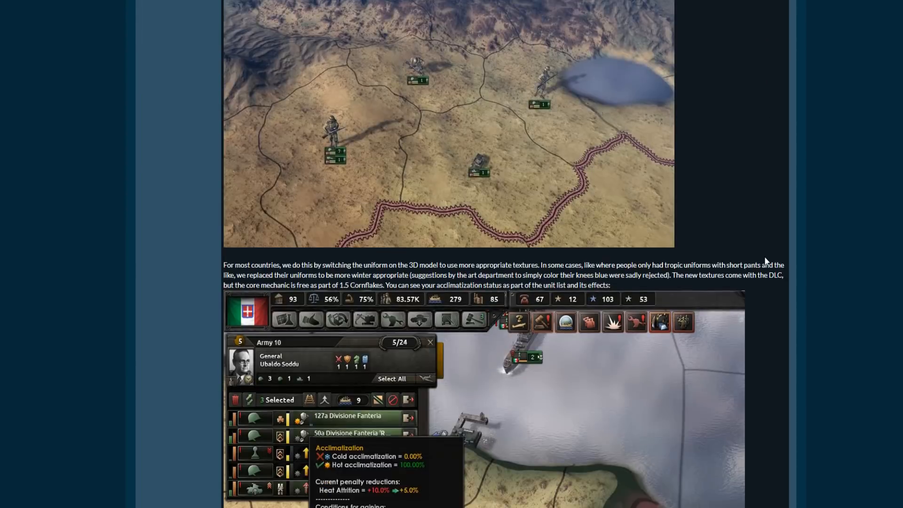
scroll(766, 257, "down", 4)
scroll(779, 256, "down", 3)
middle_click(806, 253)
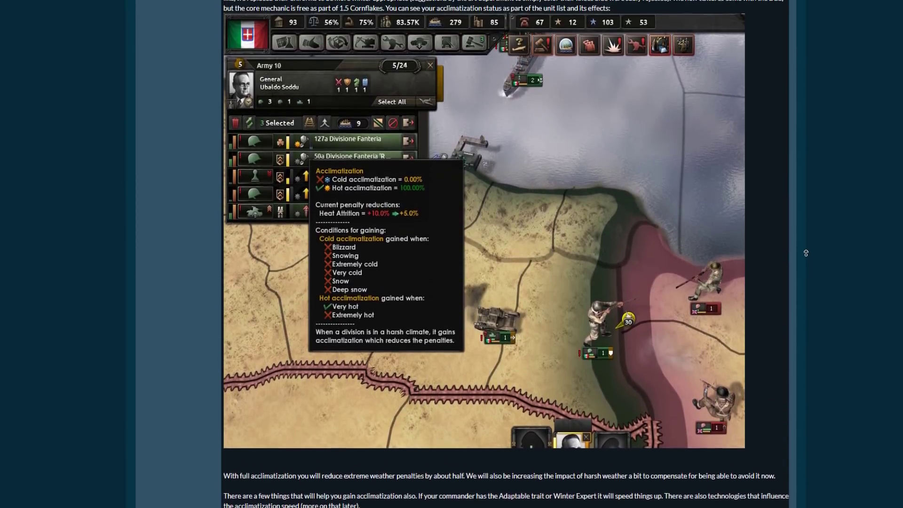
left_click(747, 297)
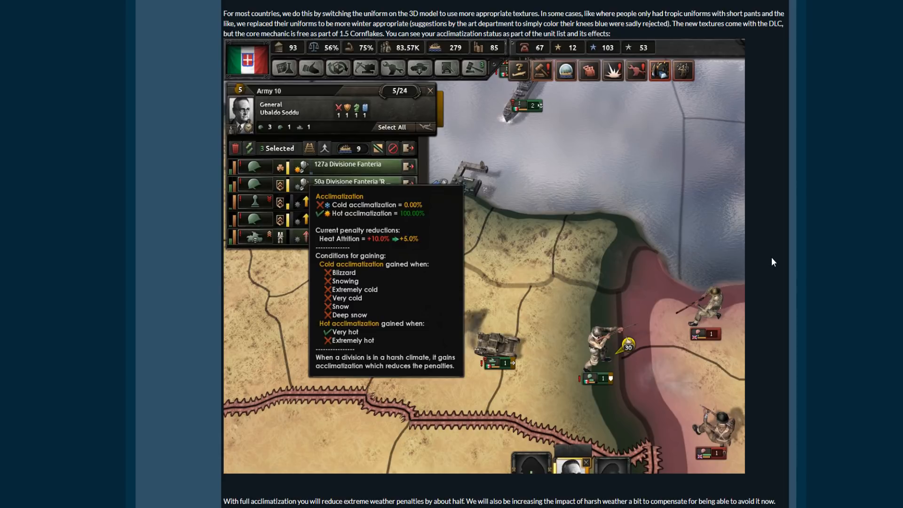
scroll(774, 256, "up", 1)
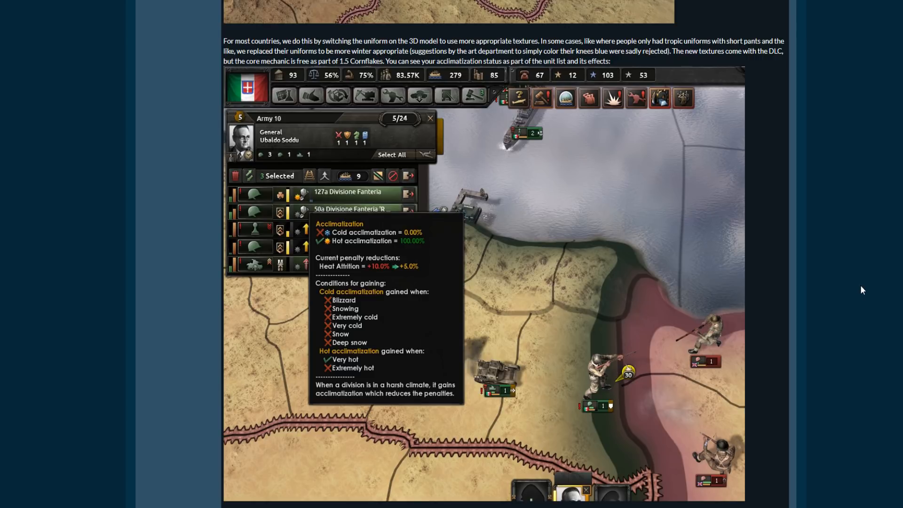
middle_click(801, 292)
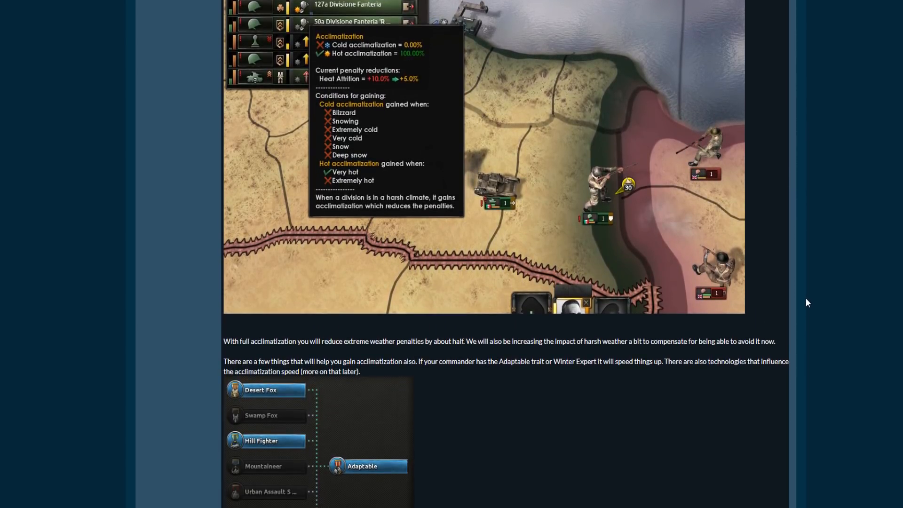
scroll(800, 292, "up", 2)
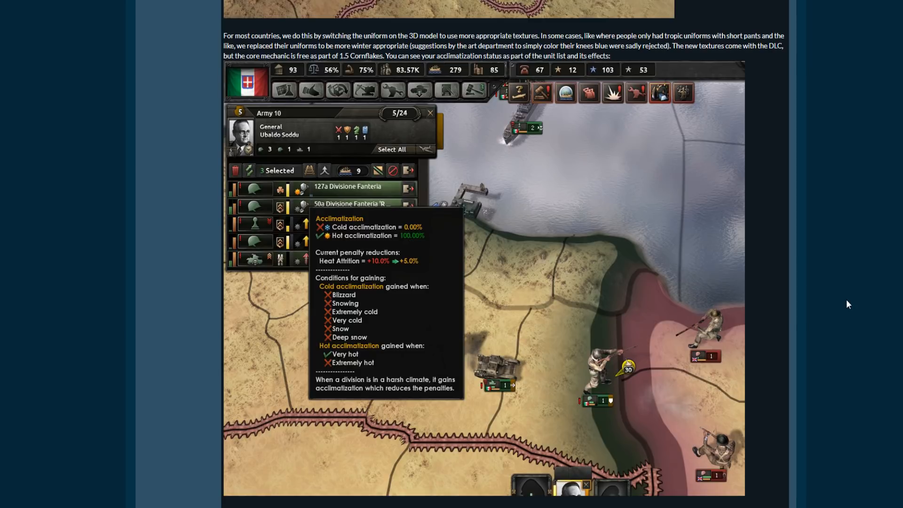
scroll(849, 299, "down", 4)
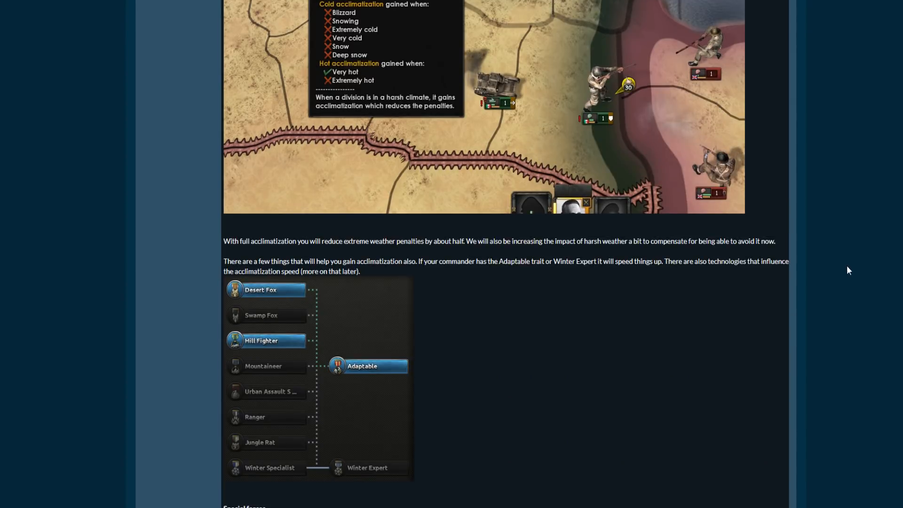
Read the commander-traits paragraph and trait tree, continuing toward the Special forces heading.
middle_click(835, 288)
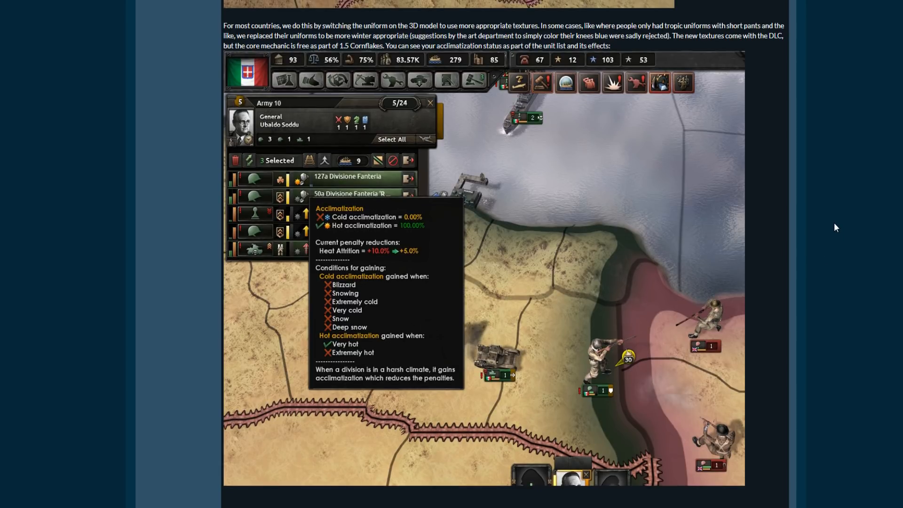
middle_click(832, 245)
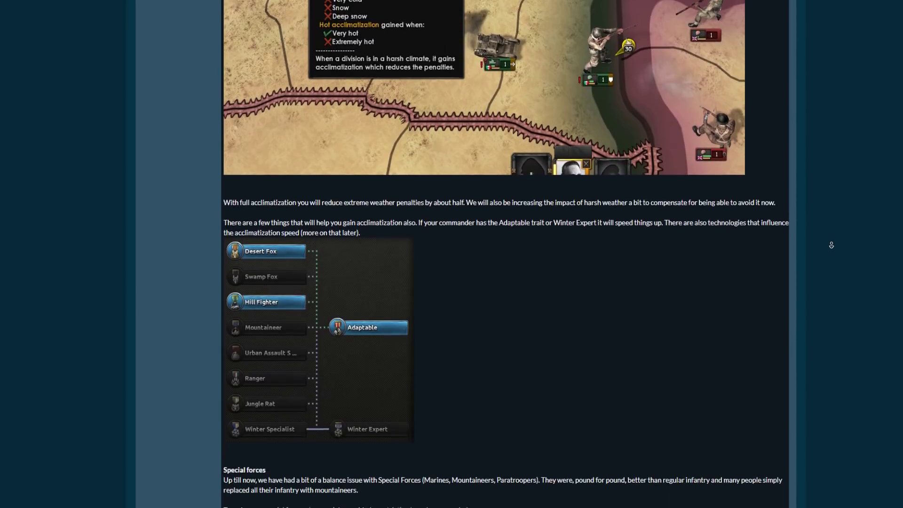
left_click(793, 262)
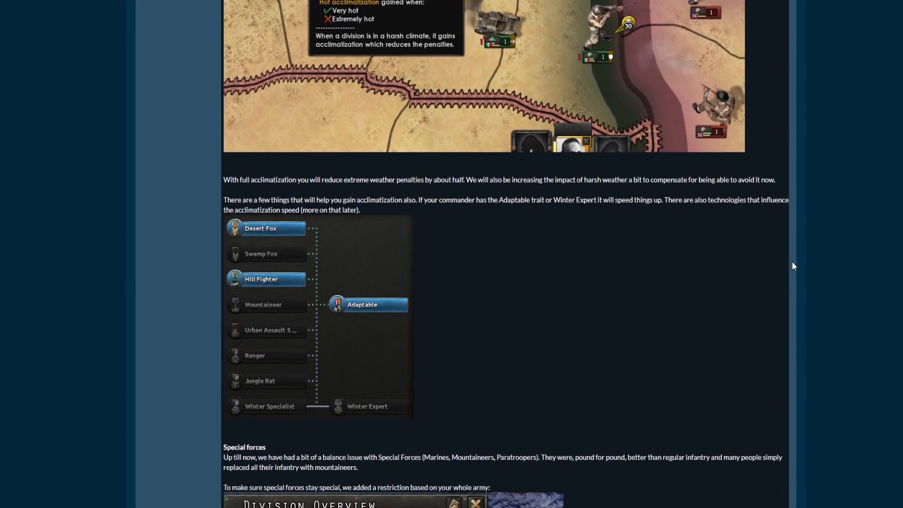
scroll(737, 244, "down", 1)
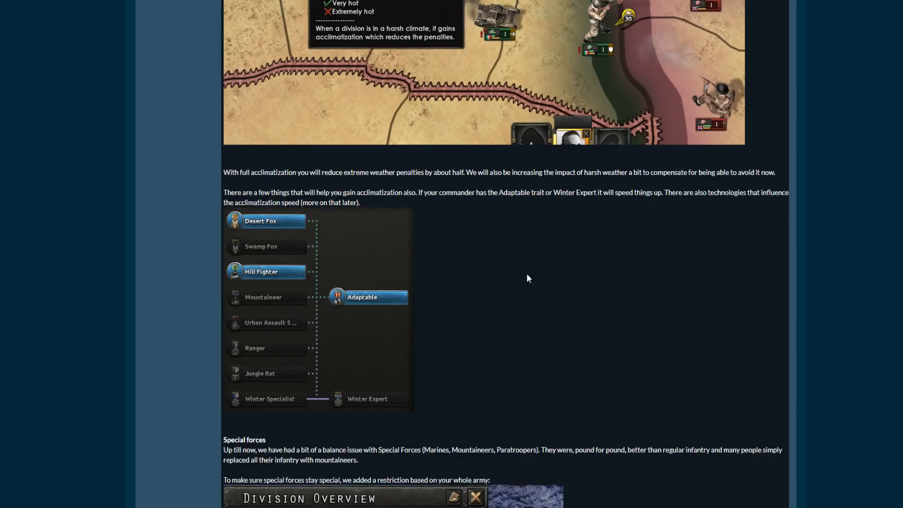
middle_click(599, 288)
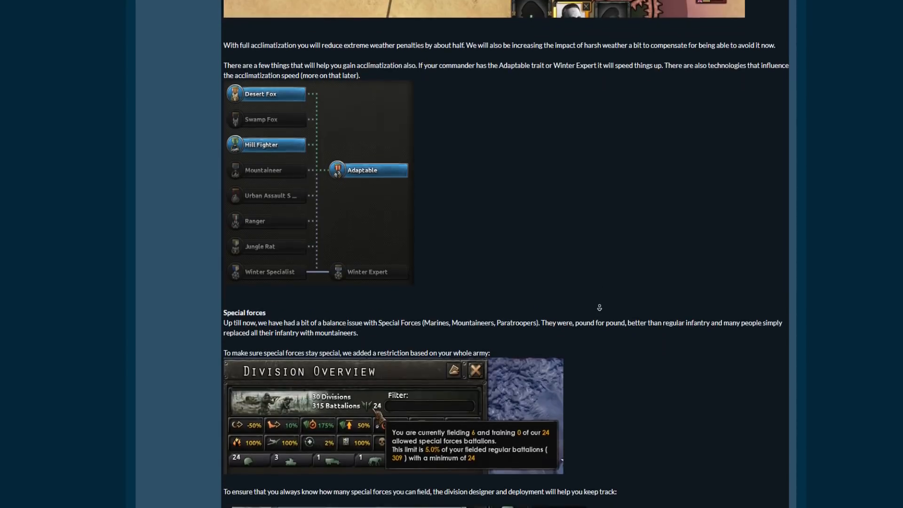
Read the special forces limit and division designer examples, then the new technology screenshots.
left_click(600, 309)
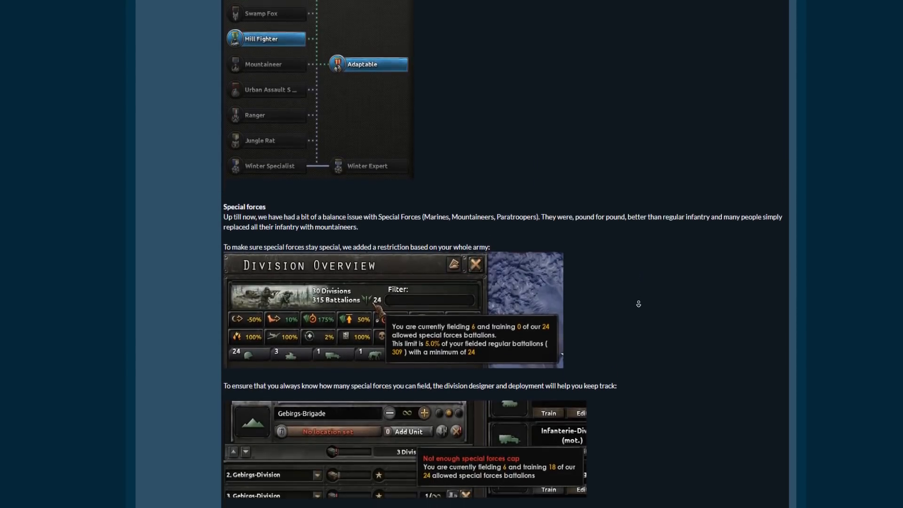
left_click(638, 303)
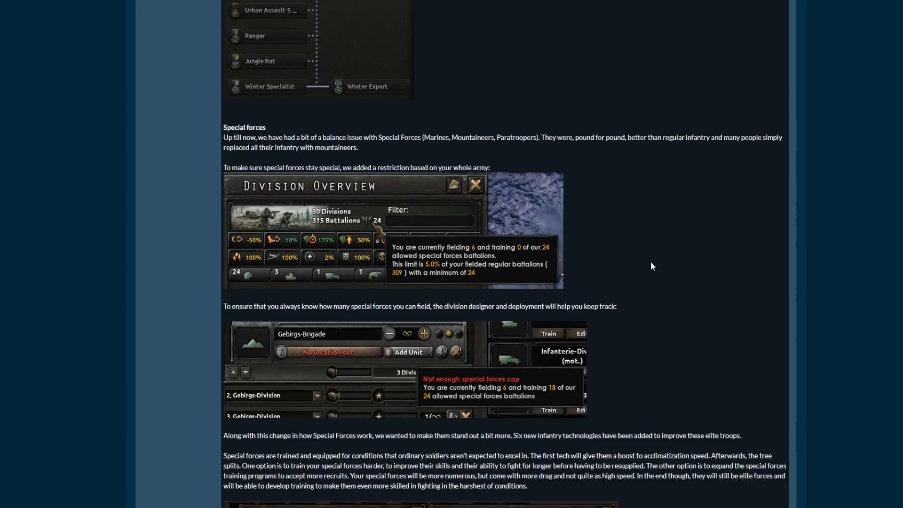
middle_click(669, 263)
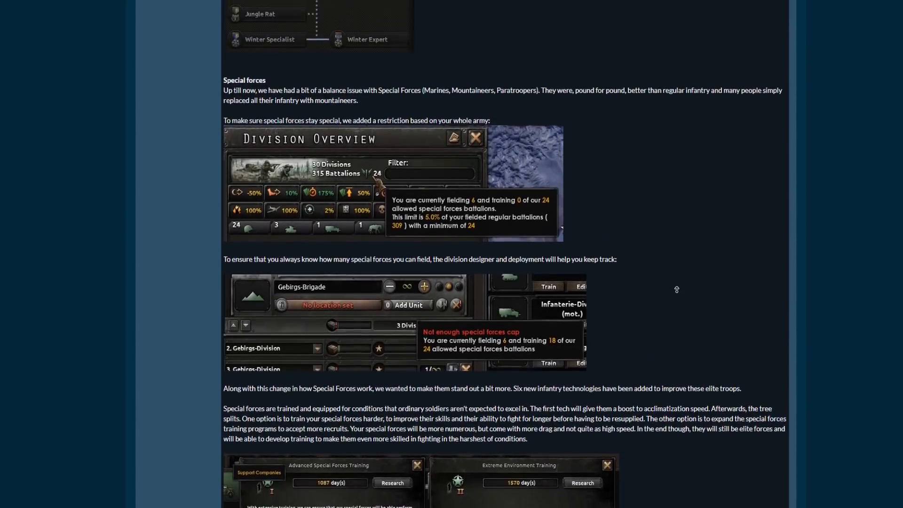
scroll(677, 288, "down", 3)
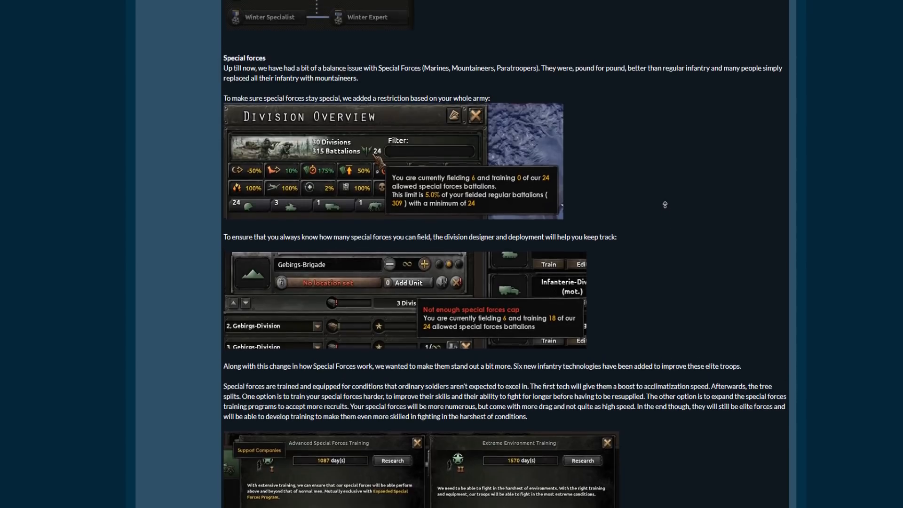
left_click(690, 248)
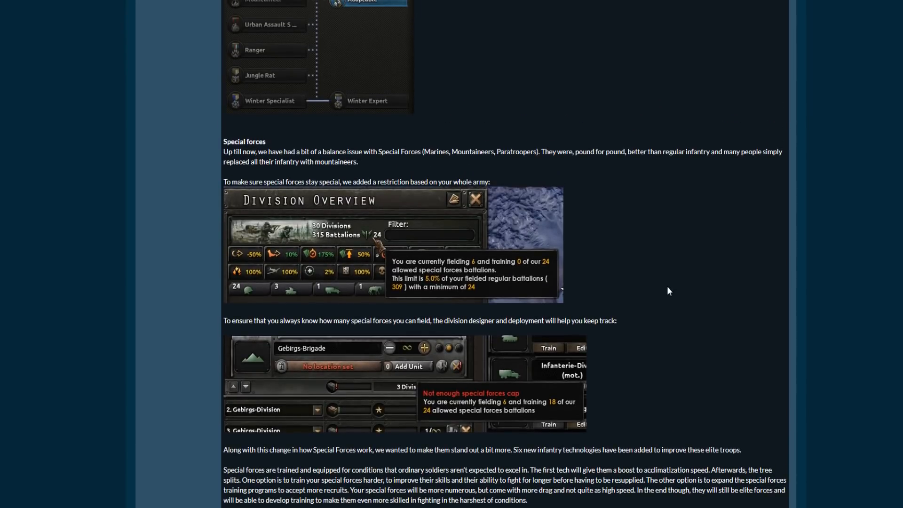
Continue down through the special forces cap tooltip and training tech text at reading pace.
middle_click(705, 313)
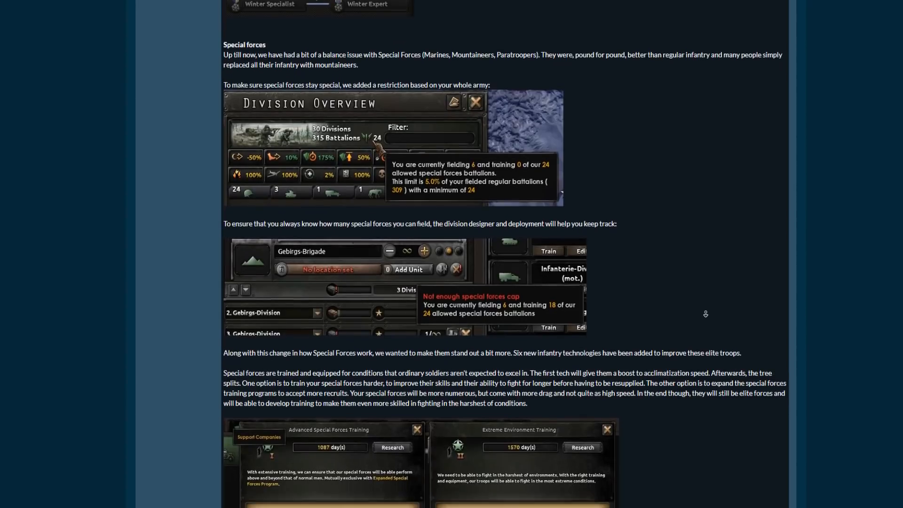
left_click(712, 298)
middle_click(689, 277)
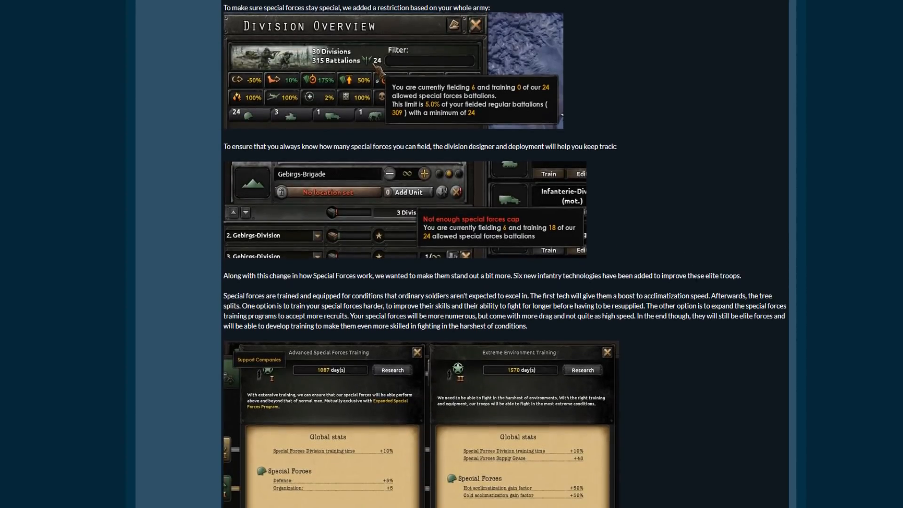
scroll(675, 273, "up", 2)
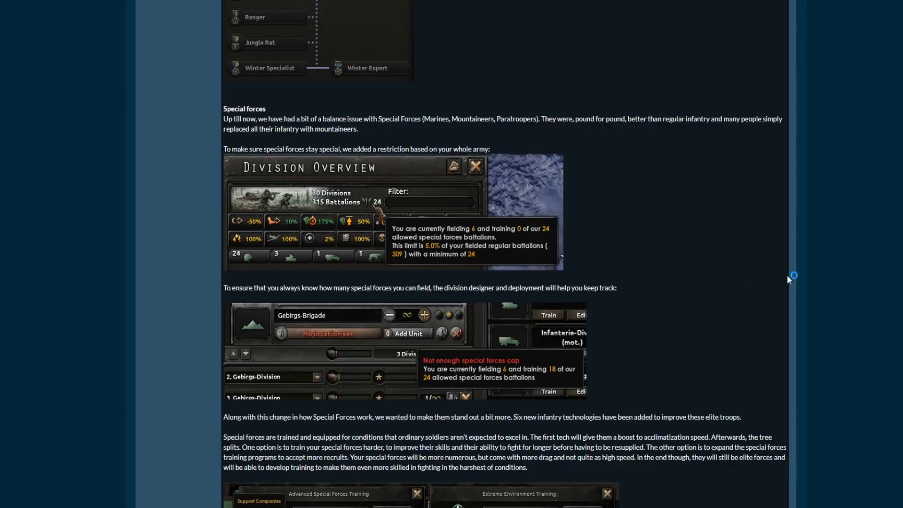
middle_click(703, 278)
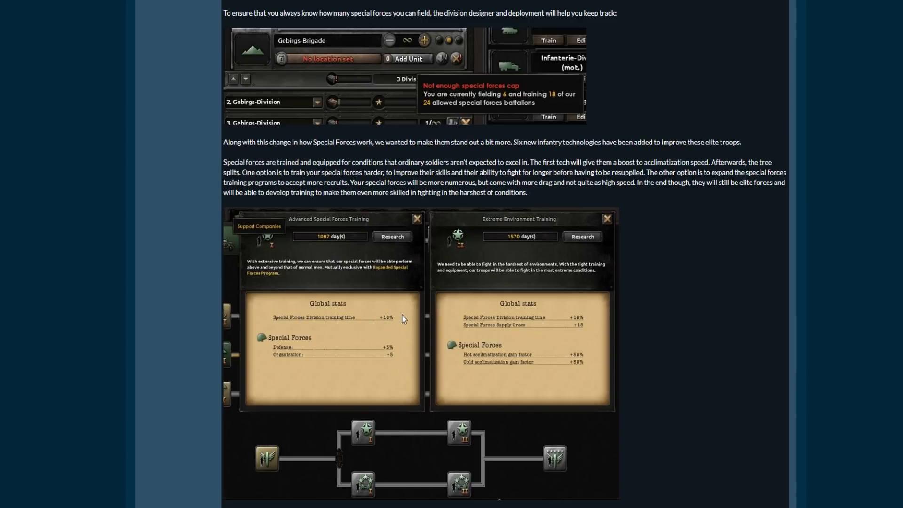
scroll(372, 309, "down", 3)
scroll(396, 307, "up", 3)
scroll(677, 396, "down", 1)
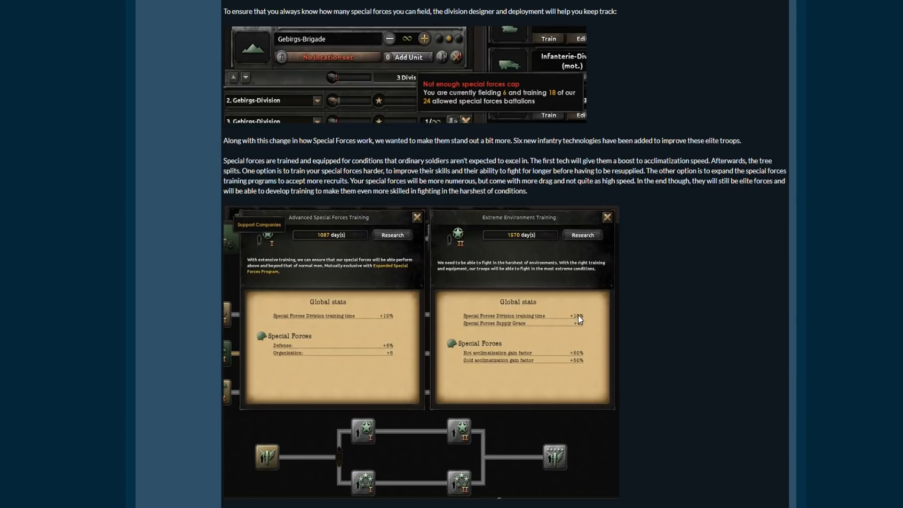
scroll(684, 324, "down", 1)
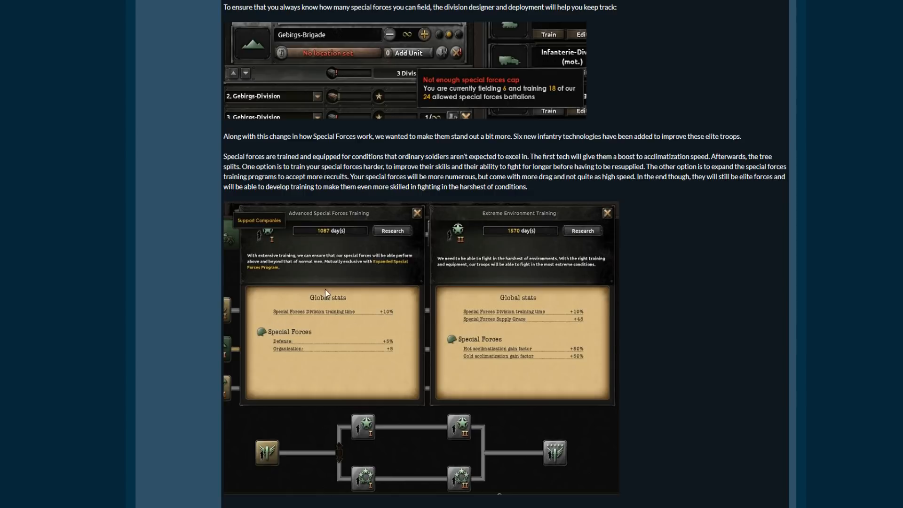
scroll(633, 298, "down", 1)
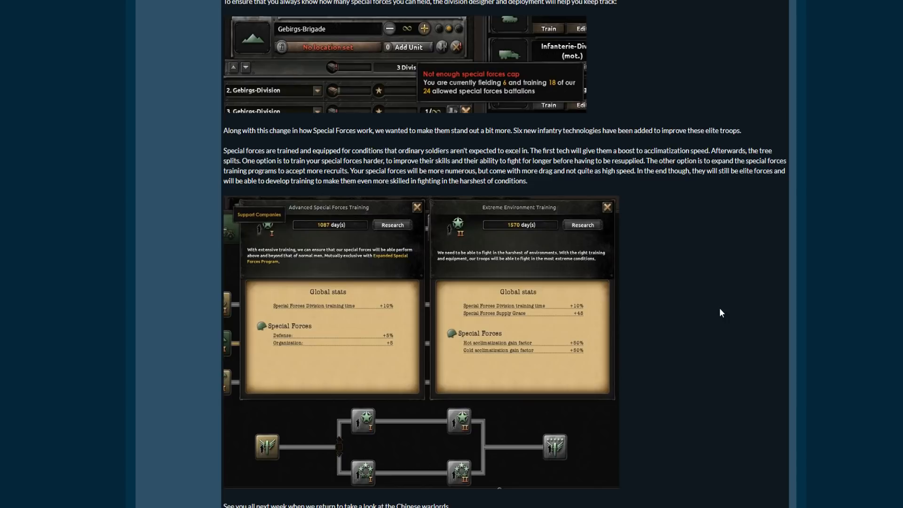
scroll(728, 307, "down", 1)
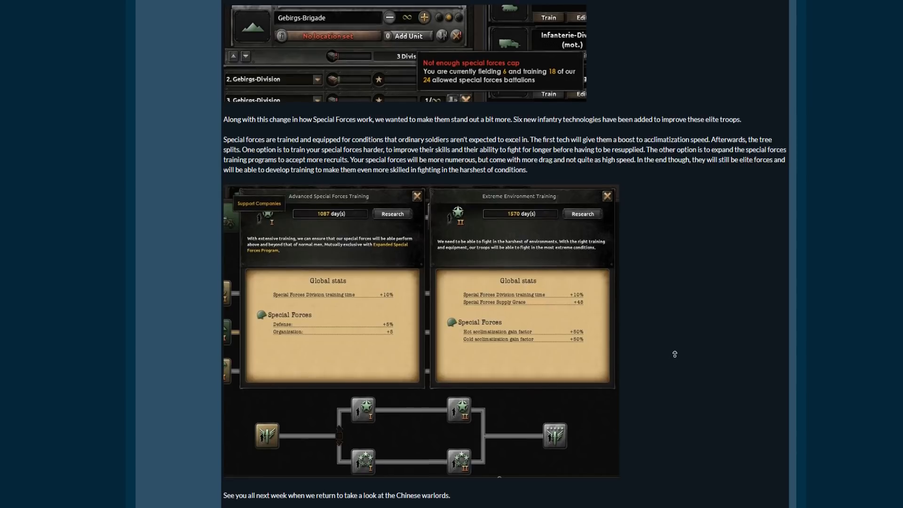
scroll(675, 354, "up", 1)
scroll(674, 354, "up", 1)
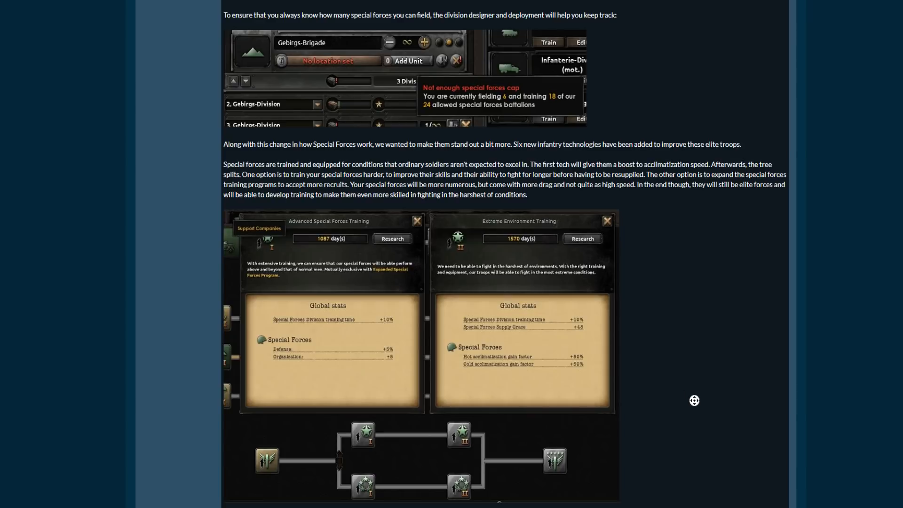
scroll(682, 424, "down", 1)
scroll(570, 429, "down", 1)
scroll(439, 231, "up", 1)
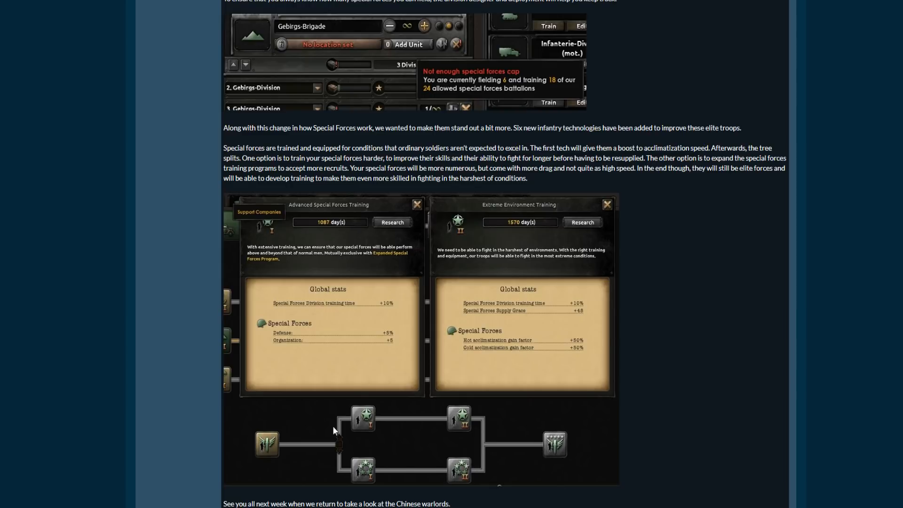
scroll(785, 348, "down", 3)
scroll(731, 332, "up", 2)
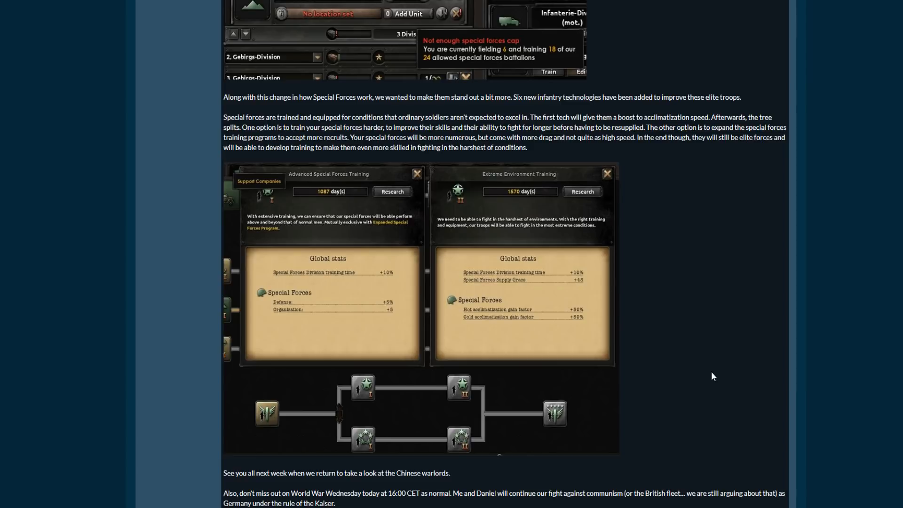
scroll(689, 343, "up", 1)
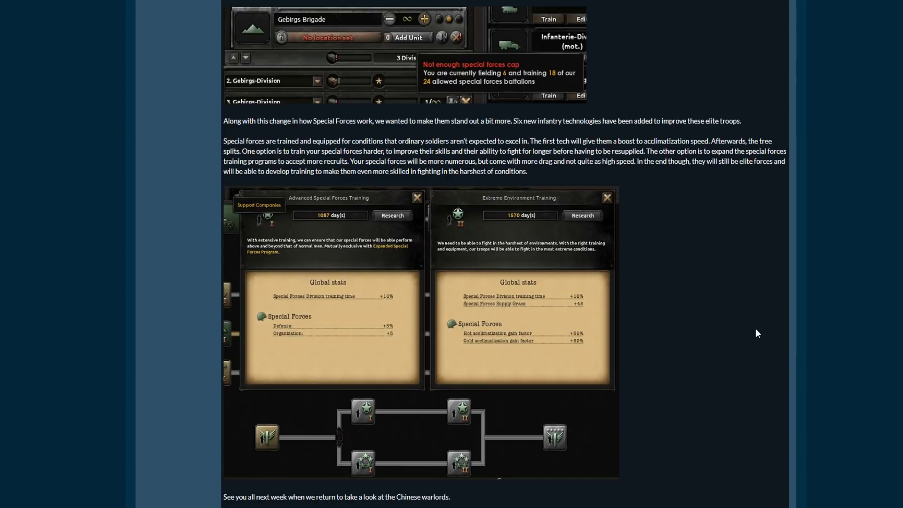
scroll(750, 302, "up", 3)
scroll(728, 333, "up", 5)
scroll(732, 337, "up", 4)
scroll(733, 338, "up", 4)
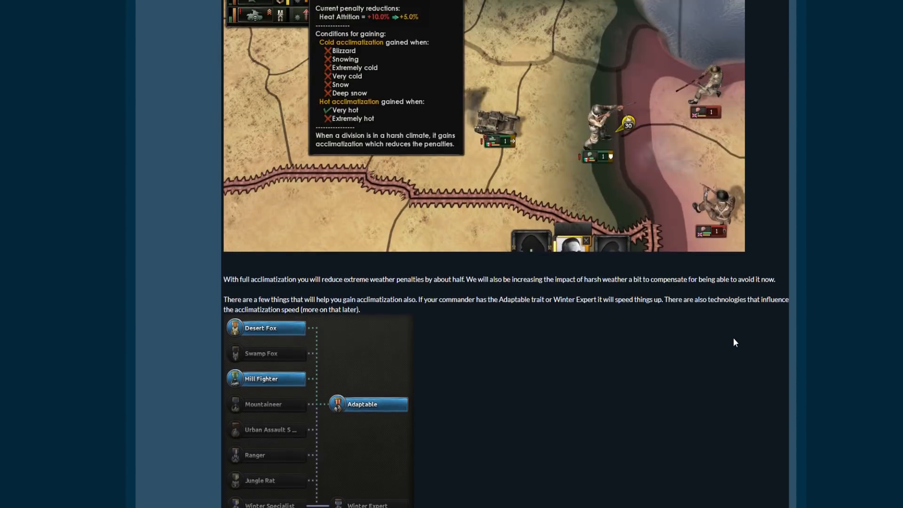
scroll(725, 367, "up", 2)
scroll(725, 368, "up", 2)
scroll(723, 352, "up", 2)
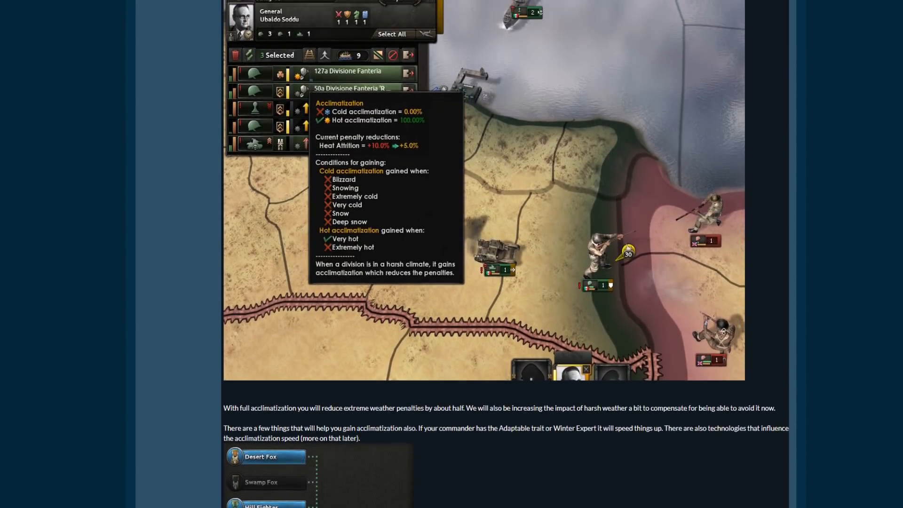
scroll(721, 333, "up", 2)
scroll(722, 330, "up", 1)
scroll(513, 296, "down", 1)
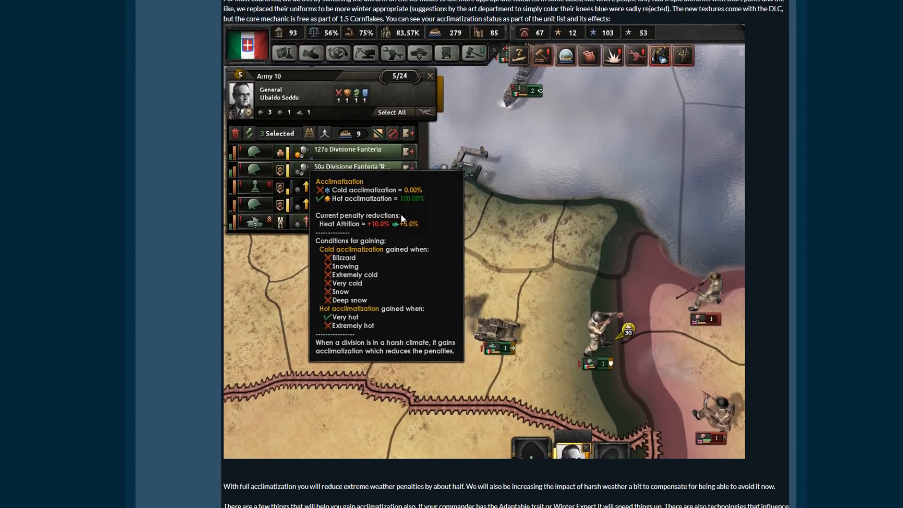
scroll(374, 203, "up", 1)
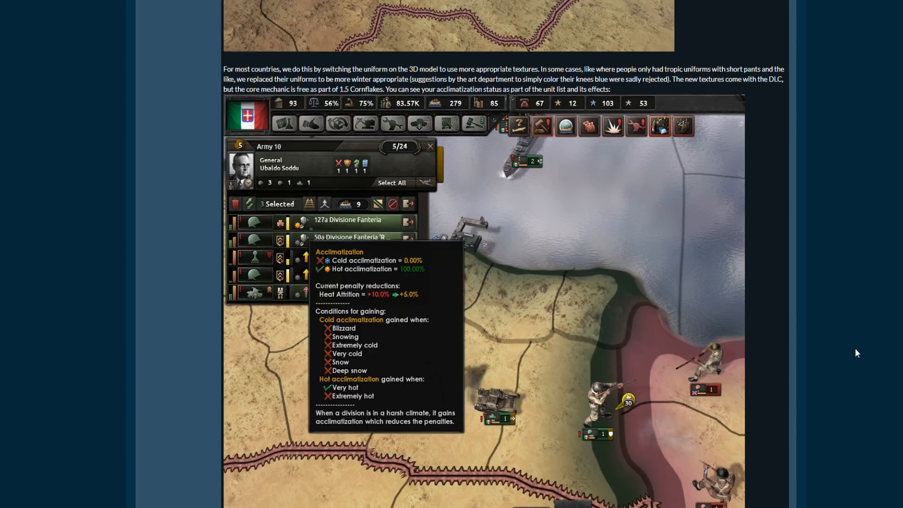
scroll(855, 348, "up", 3)
scroll(847, 332, "up", 3)
scroll(840, 318, "up", 3)
scroll(833, 311, "up", 2)
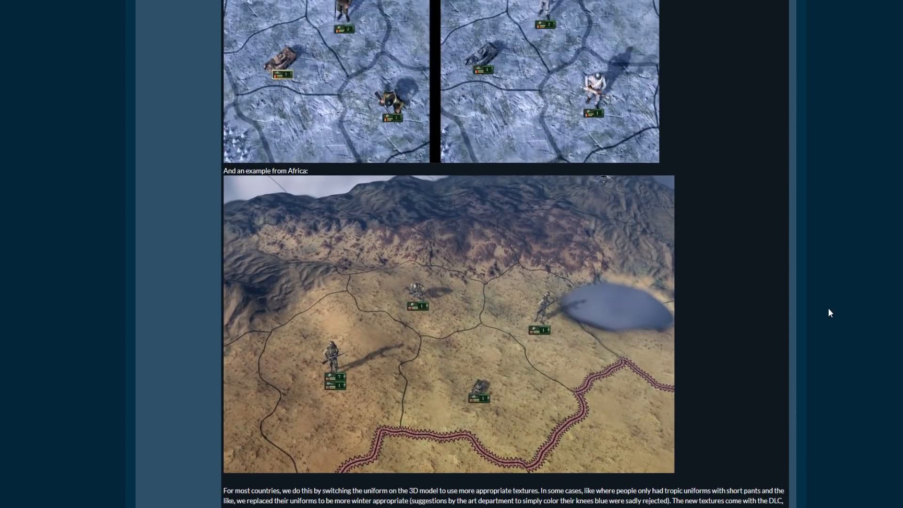
scroll(820, 281, "down", 3)
scroll(817, 297, "down", 3)
scroll(814, 314, "down", 2)
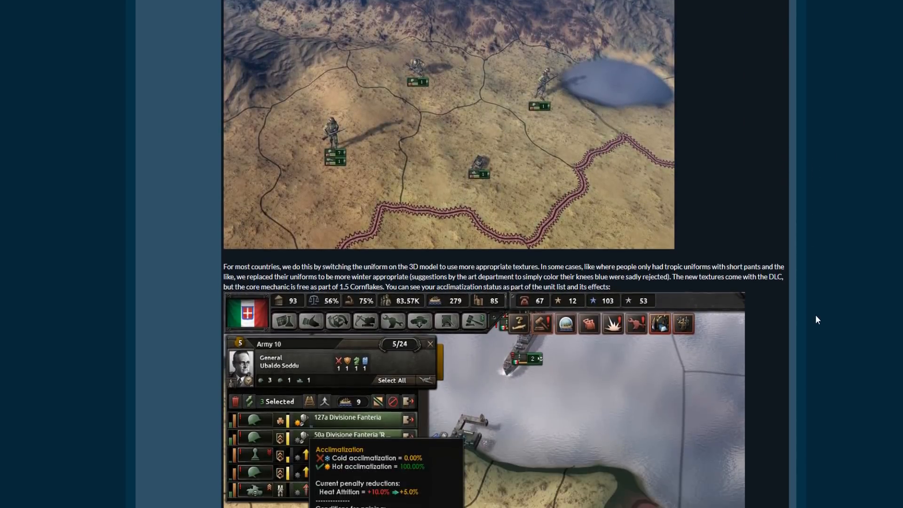
Autoscroll back up past the Africa example to the thread title and introduction.
middle_click(814, 315)
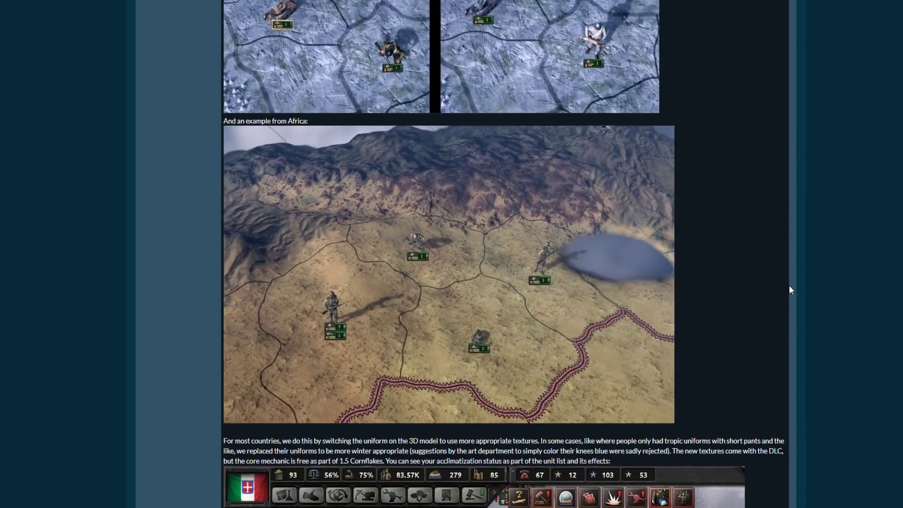
scroll(791, 288, "down", 3)
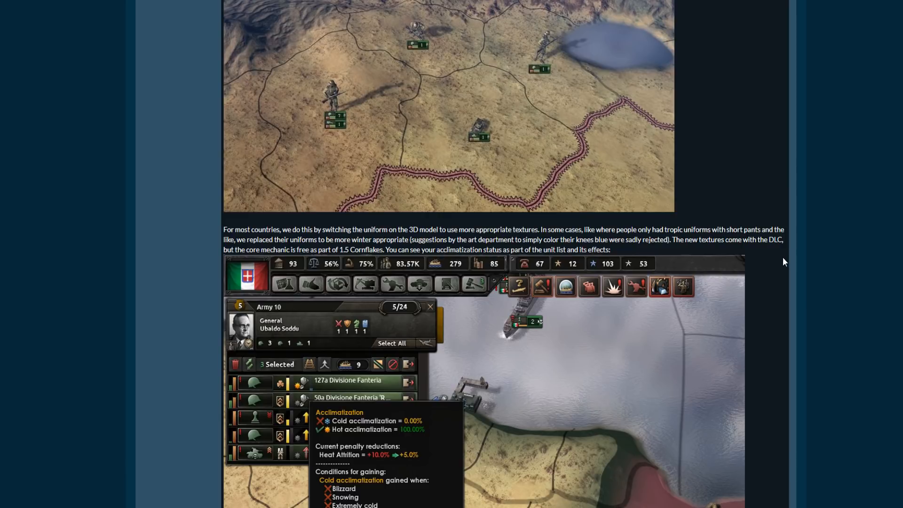
scroll(784, 256, "down", 4)
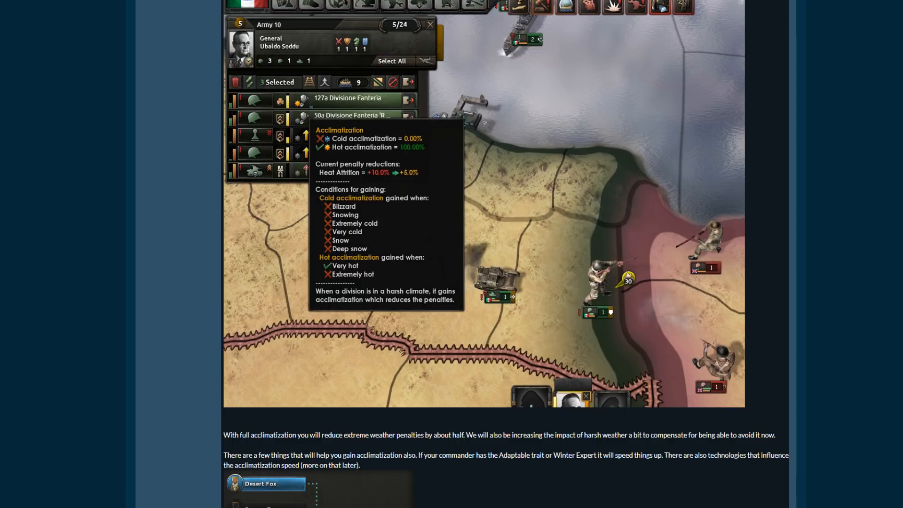
scroll(868, 297, "up", 8)
scroll(868, 297, "up", 8)
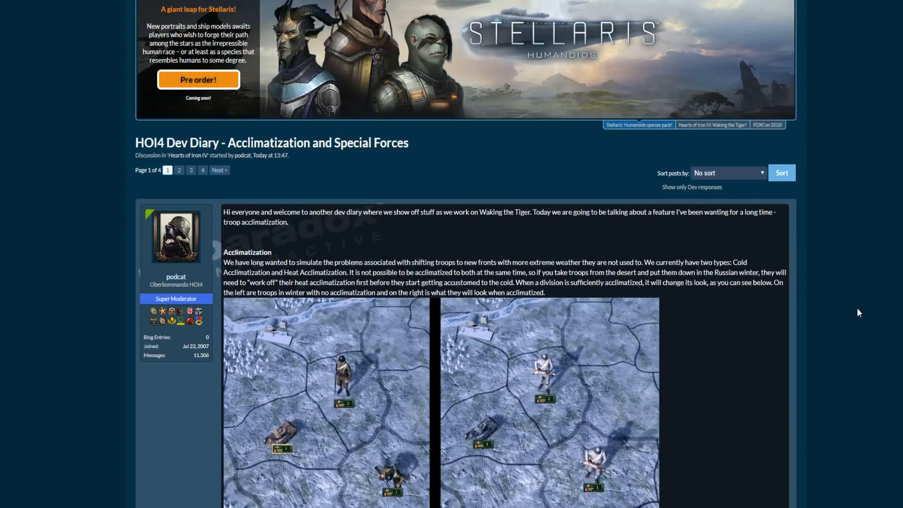